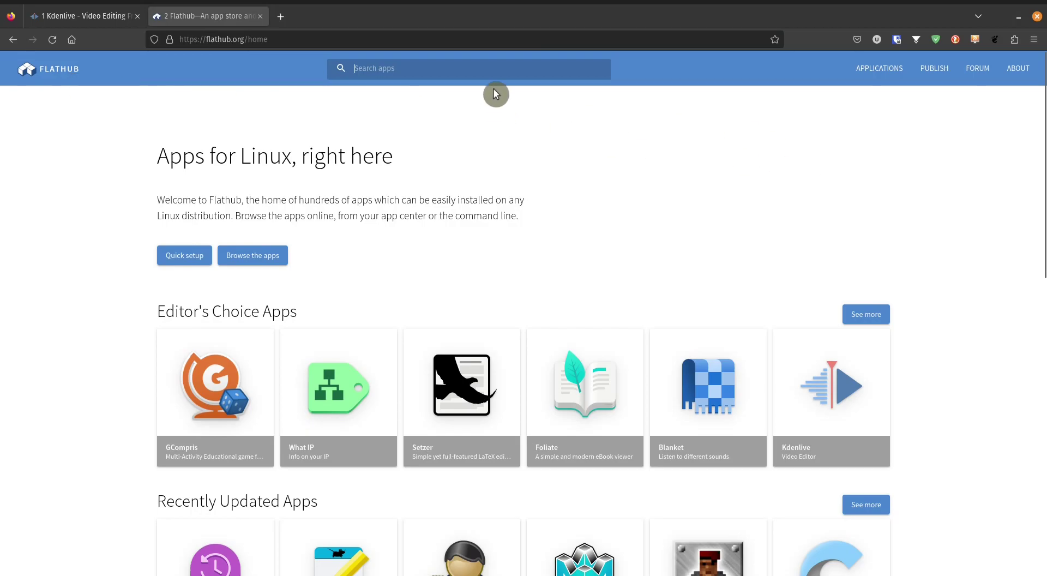
# Search Flathub for 'kdenlive', open the Kdenlive page and copy its flatpak install command
pyautogui.write('kdenlive')
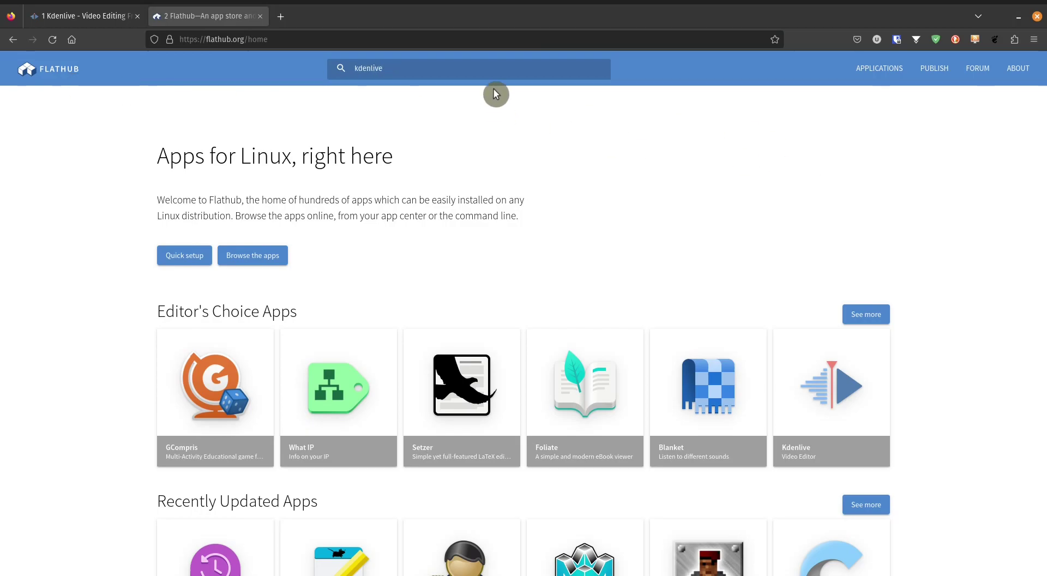
pyautogui.press('Return')
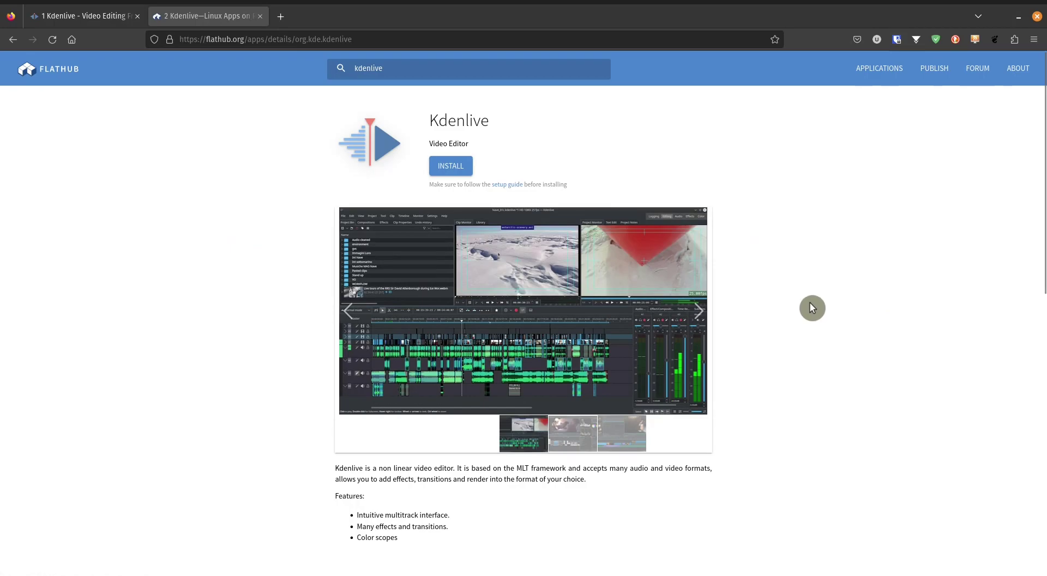
pyautogui.scroll(-2, 811, 309)
pyautogui.scroll(-1, 811, 309)
pyautogui.scroll(-1, 811, 308)
pyautogui.scroll(-3, 811, 308)
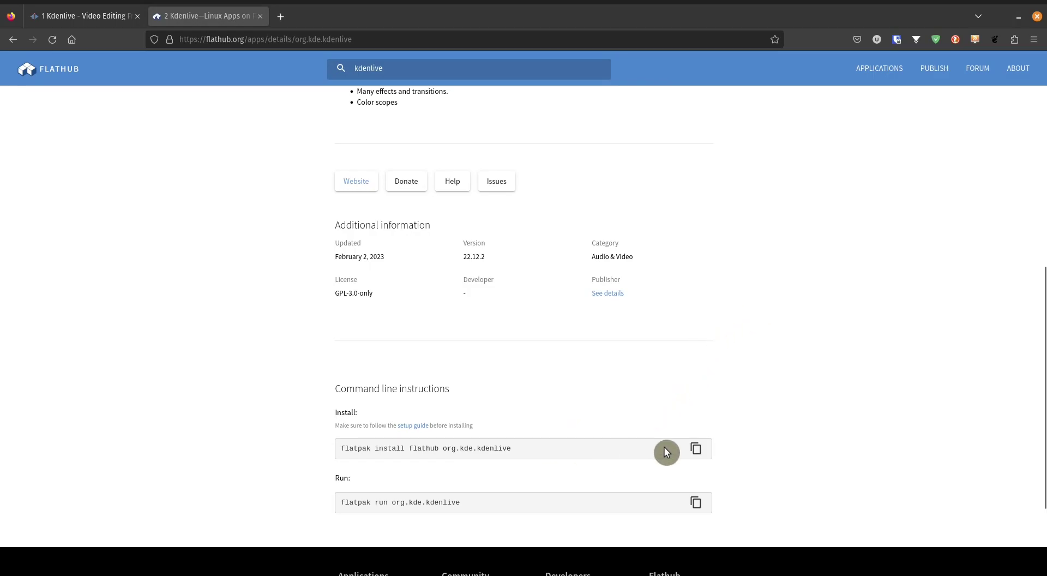
pyautogui.click(696, 448)
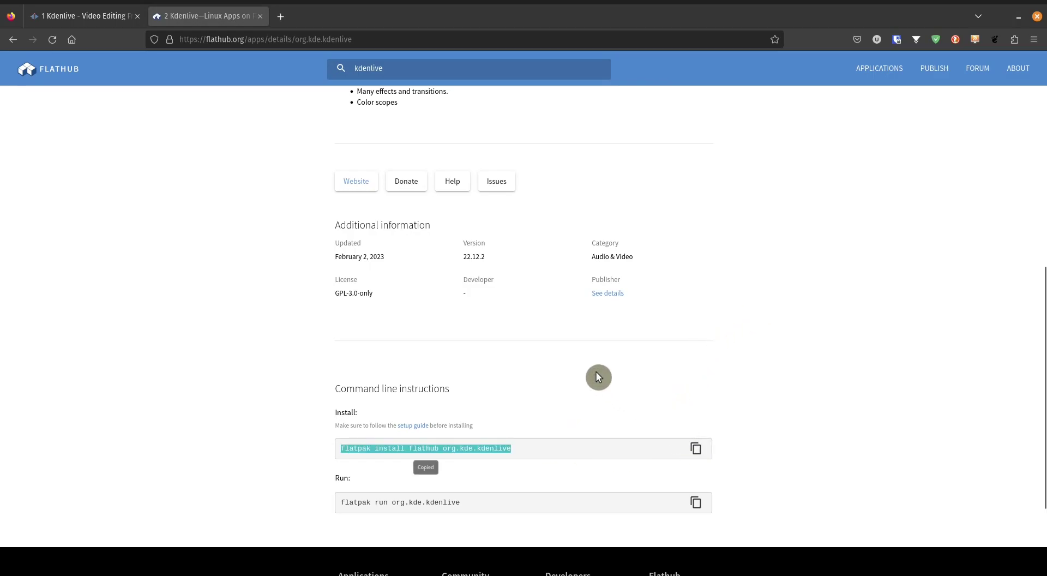
pyautogui.hotkey('alt', 'Tab')
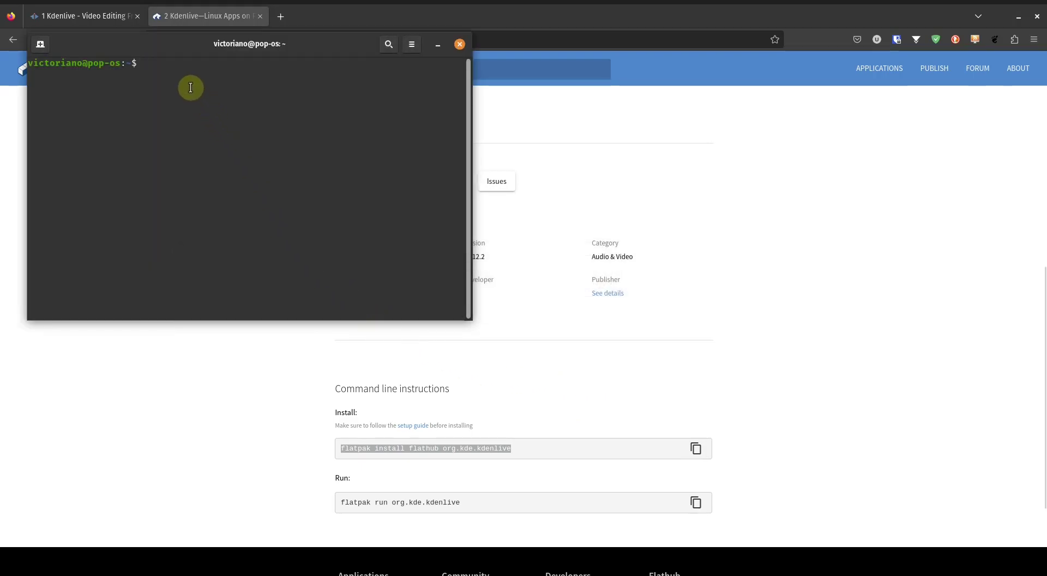
# Paste the flatpak install command into the terminal, run it and confirm with 'y'
pyautogui.rightClick(191, 87)
pyautogui.click(200, 122)
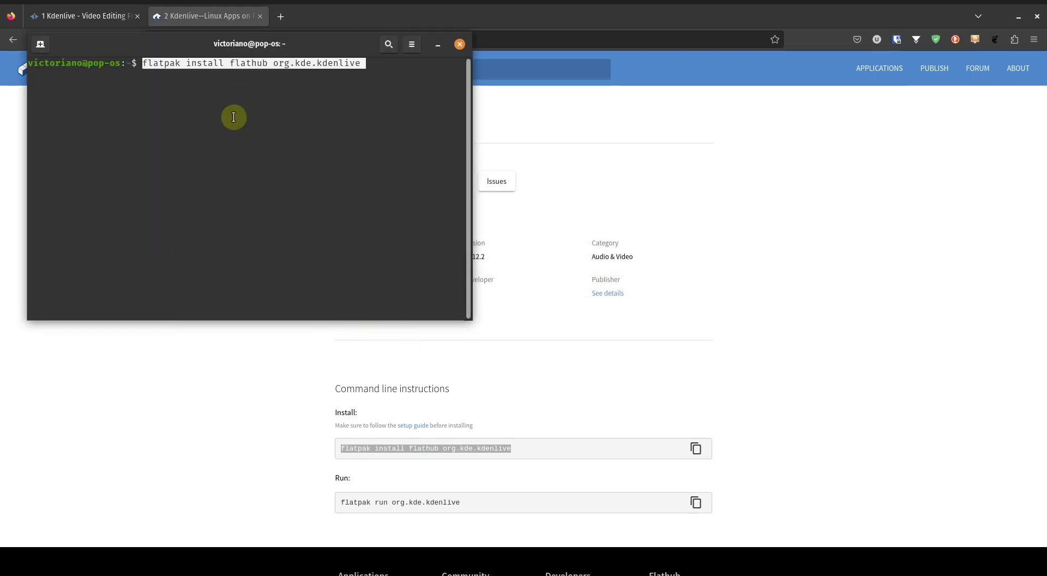
pyautogui.press('Return')
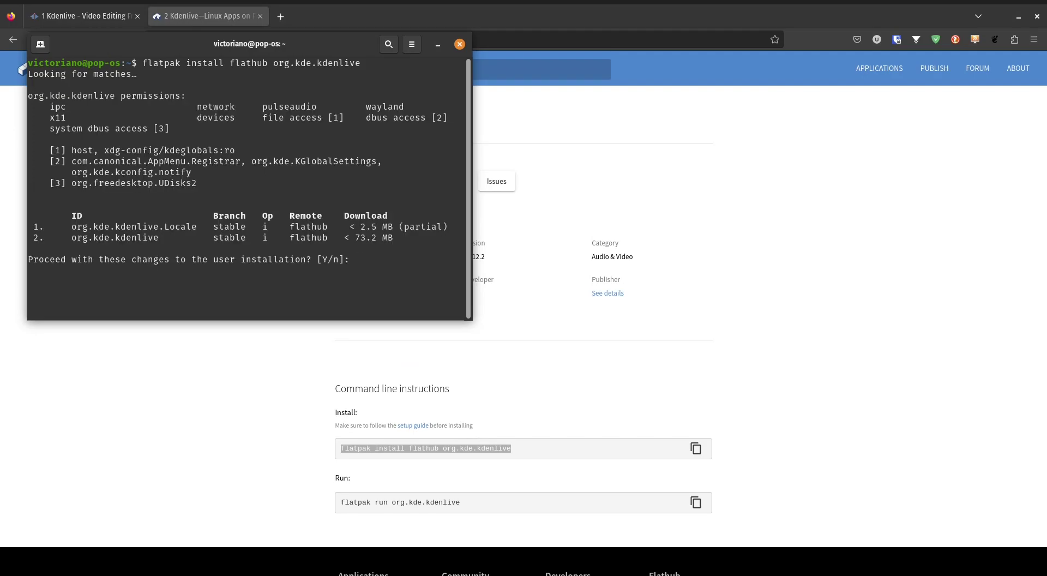
pyautogui.write('y')
pyautogui.press('Return')
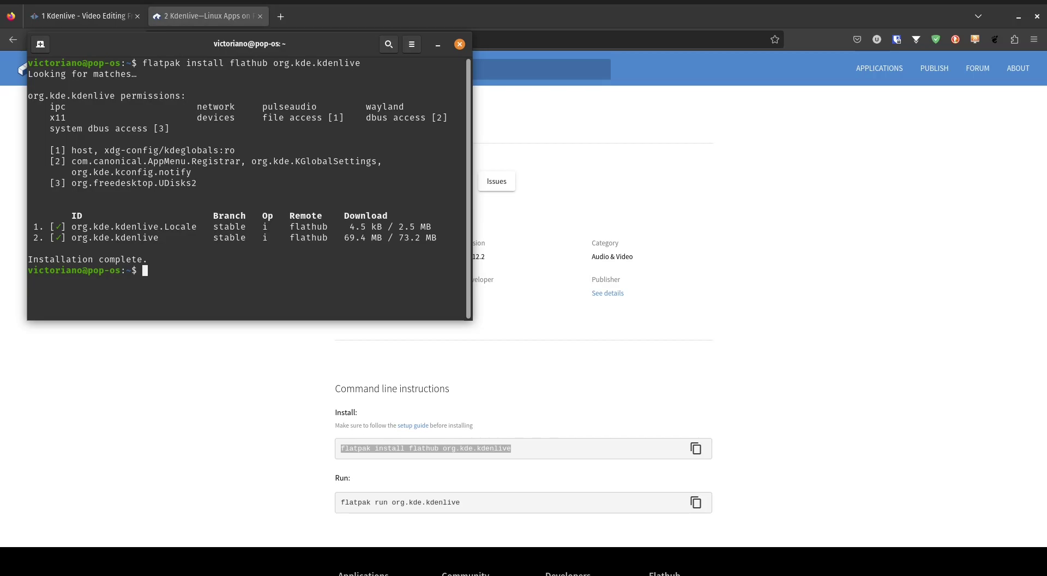
pyautogui.press('super')
# Launch the flatpak Kdenlive from the launcher search and maximize its window
pyautogui.write('k')
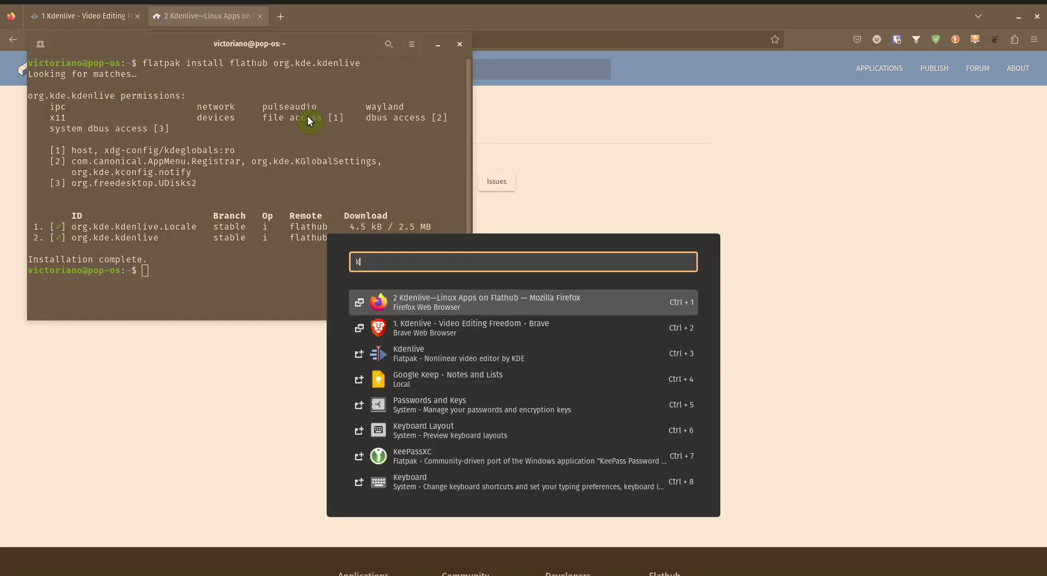
pyautogui.write('den')
pyautogui.press('Down')
pyautogui.press('Down')
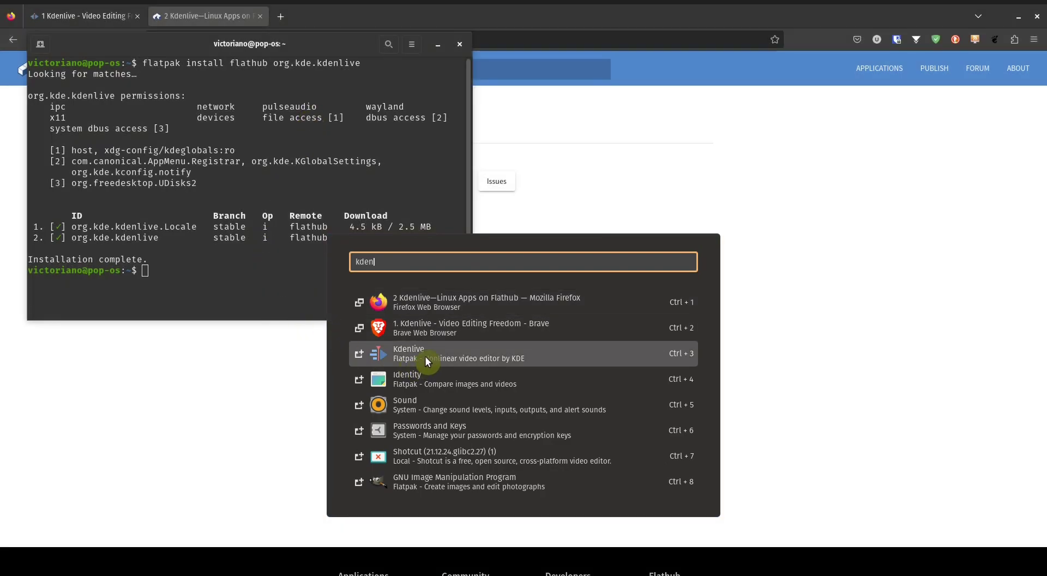
pyautogui.click(444, 353)
pyautogui.moveTo(577, 102); pyautogui.dragTo(595, 97)
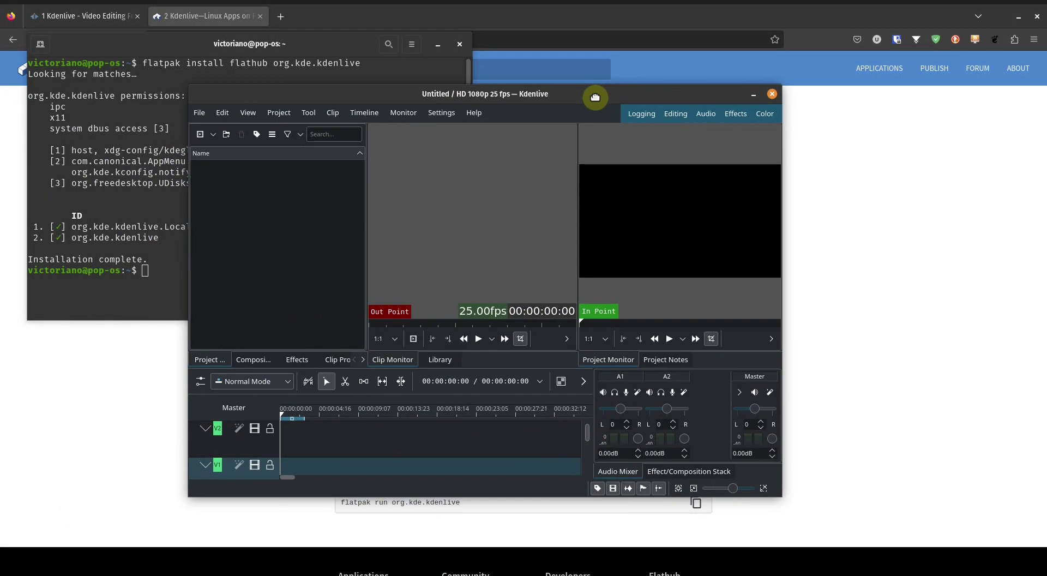
pyautogui.doubleClick(595, 96)
# Confirm version 22.12.2 in Help > About Kdenlive, then close the dialog
pyautogui.click(288, 34)
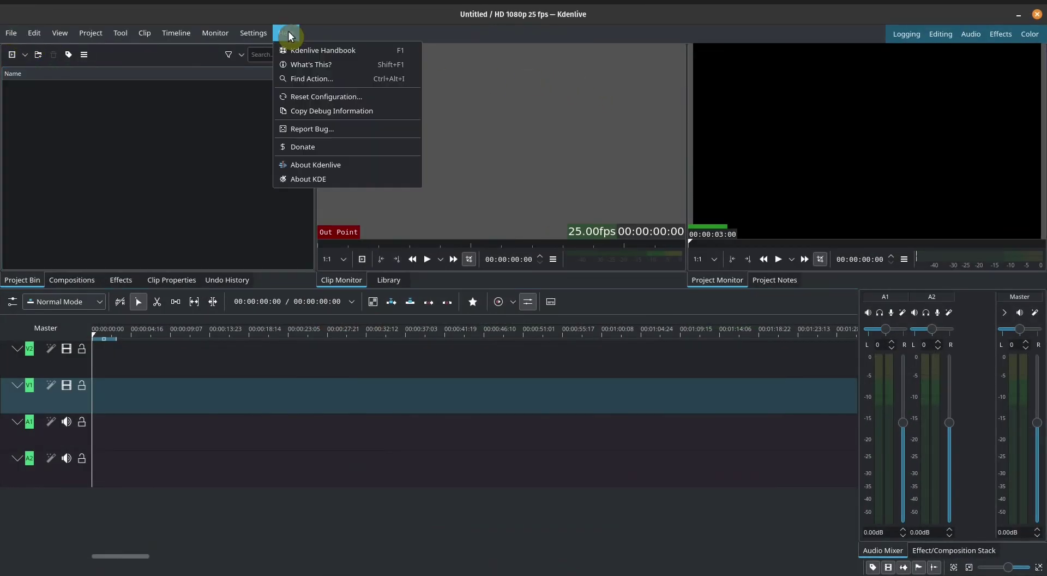
pyautogui.click(364, 164)
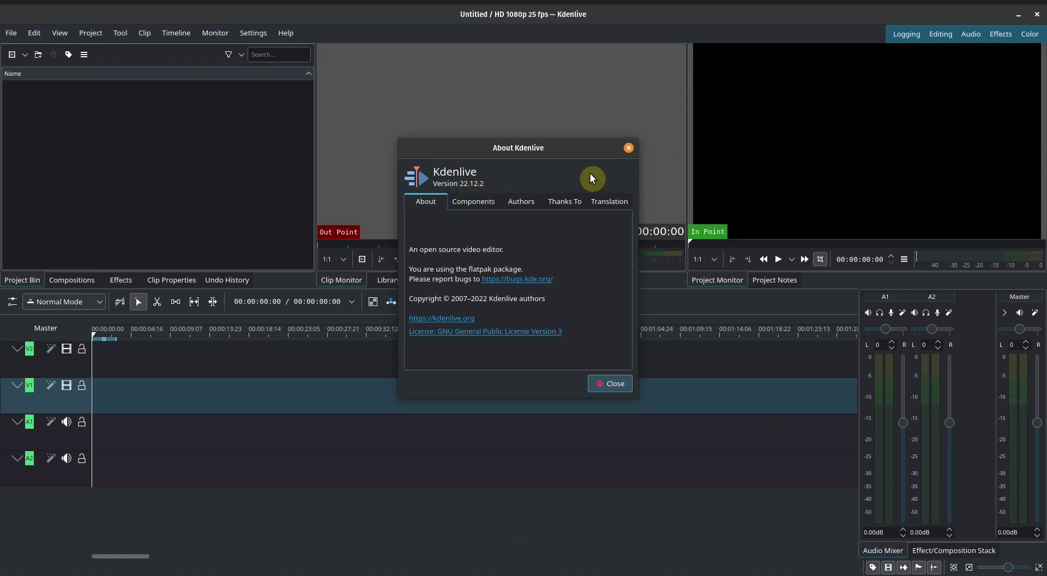
pyautogui.click(628, 149)
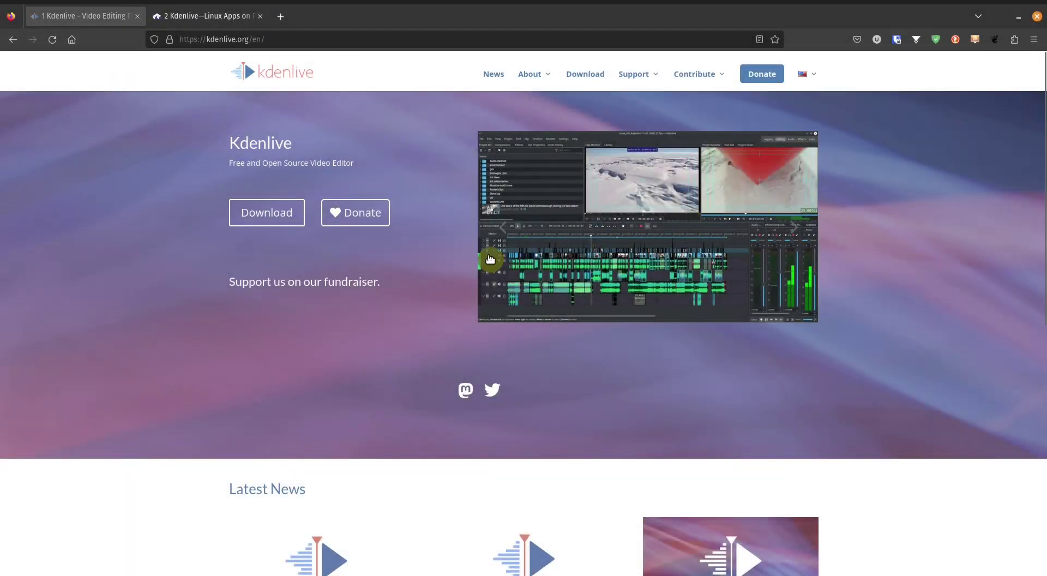
# Return to kdenlive.org and start the Linux AppImage download from the Download page
pyautogui.hotkey('alt', 'Left')
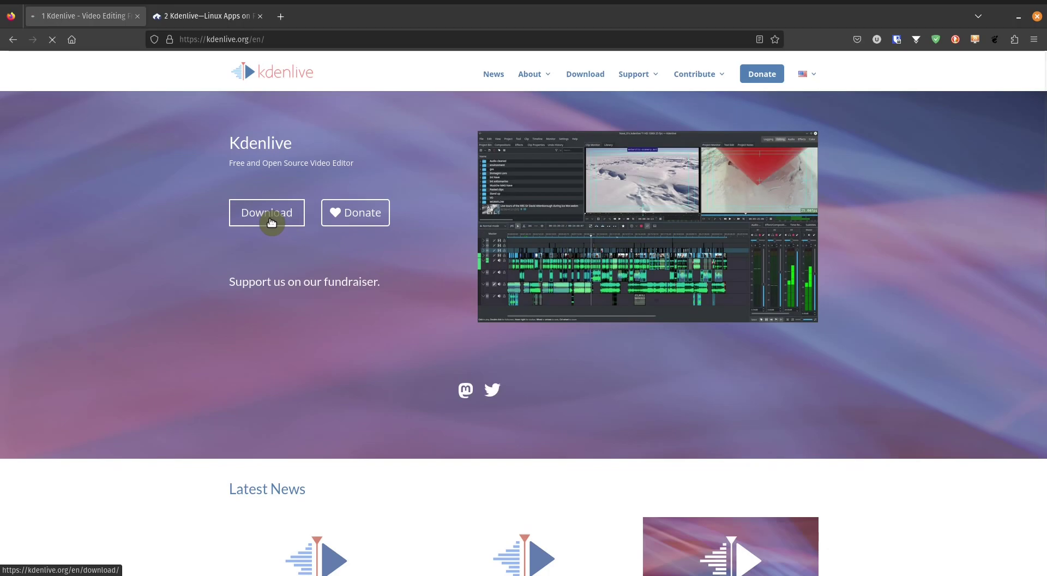
pyautogui.click(267, 221)
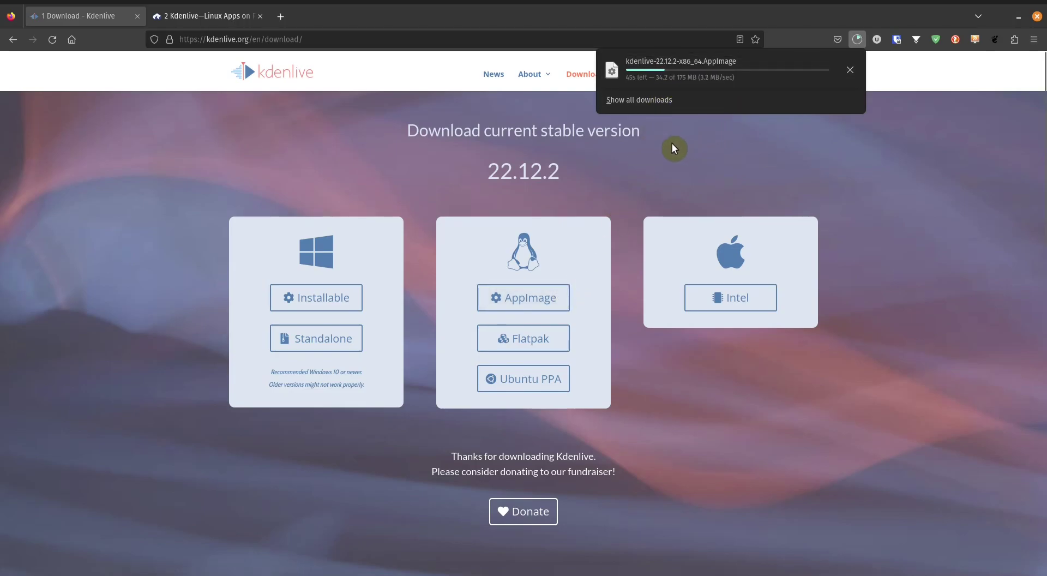
pyautogui.click(854, 176)
pyautogui.moveTo(524, 564)
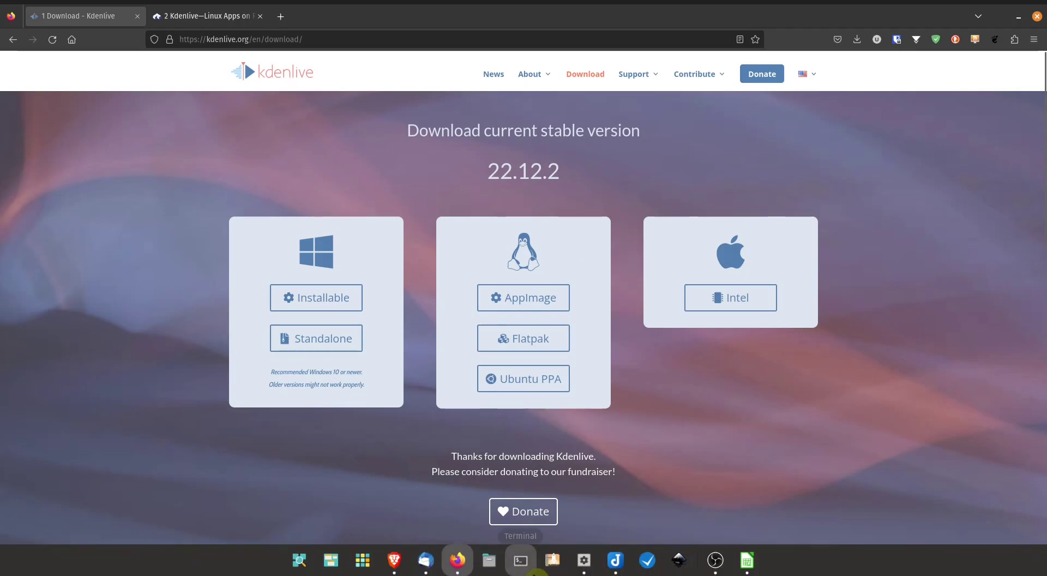
# In Files > Downloads, enable 'Allow executing file as program' for the Kdenlive AppImage
pyautogui.click(490, 560)
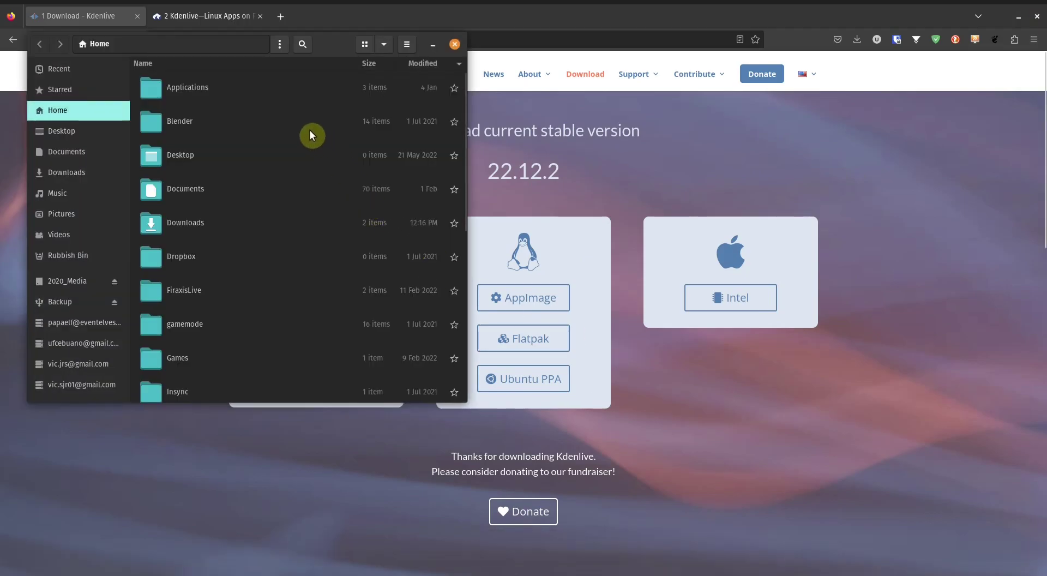
pyautogui.click(71, 172)
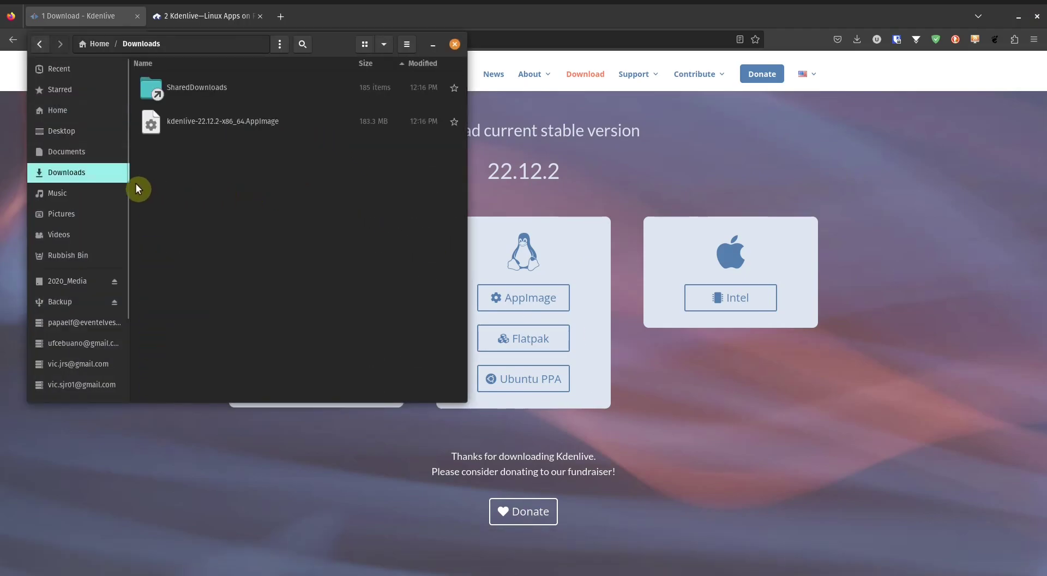
pyautogui.click(246, 122)
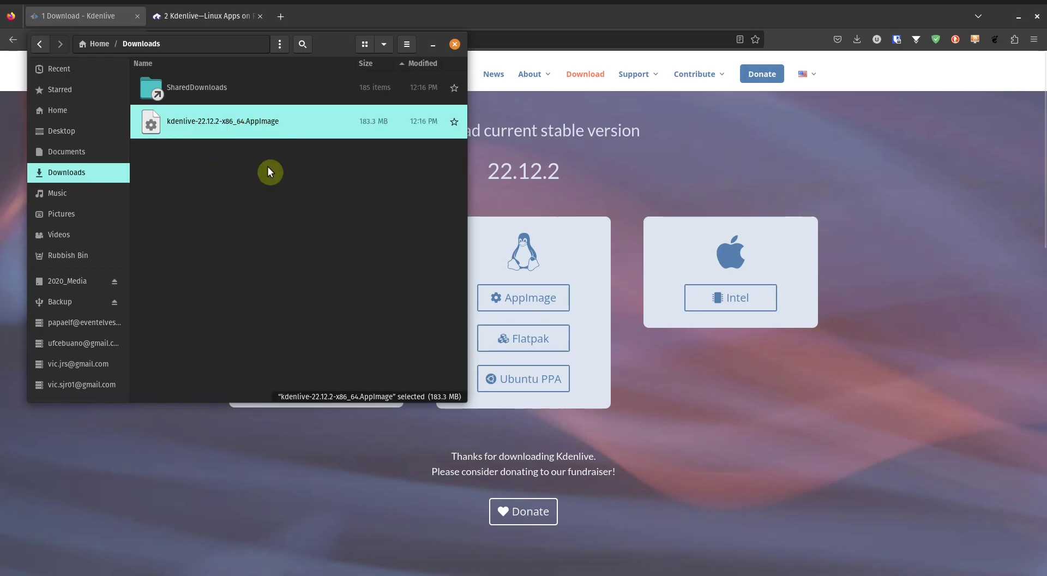
pyautogui.rightClick(283, 134)
pyautogui.click(308, 308)
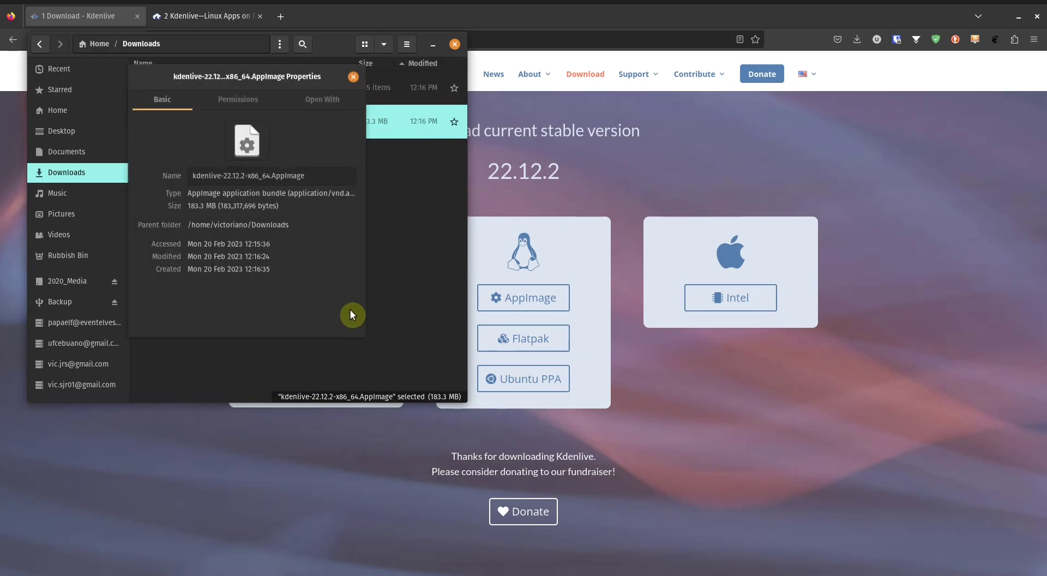
pyautogui.click(231, 99)
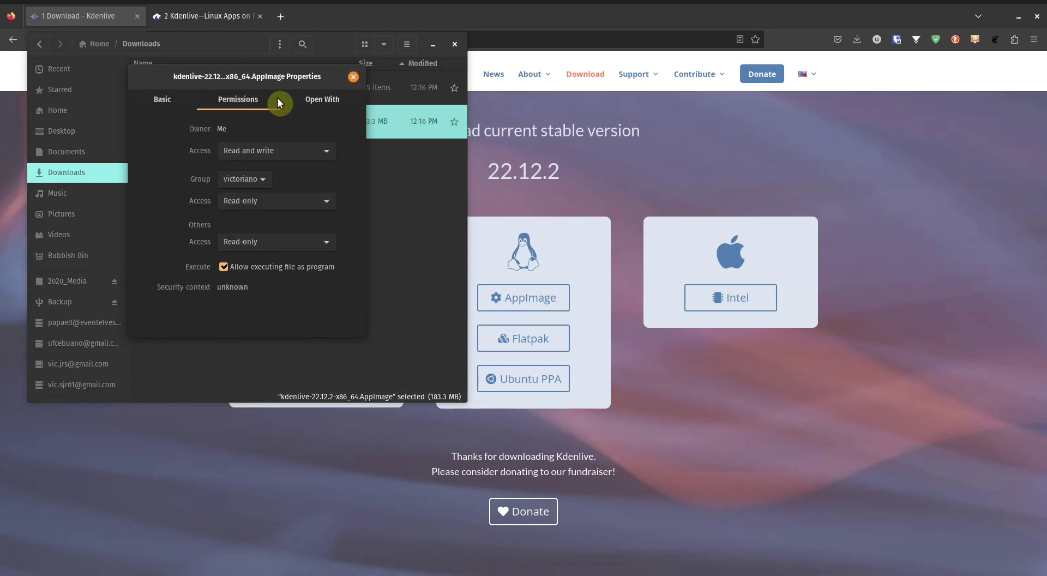
pyautogui.click(224, 267)
pyautogui.click(352, 77)
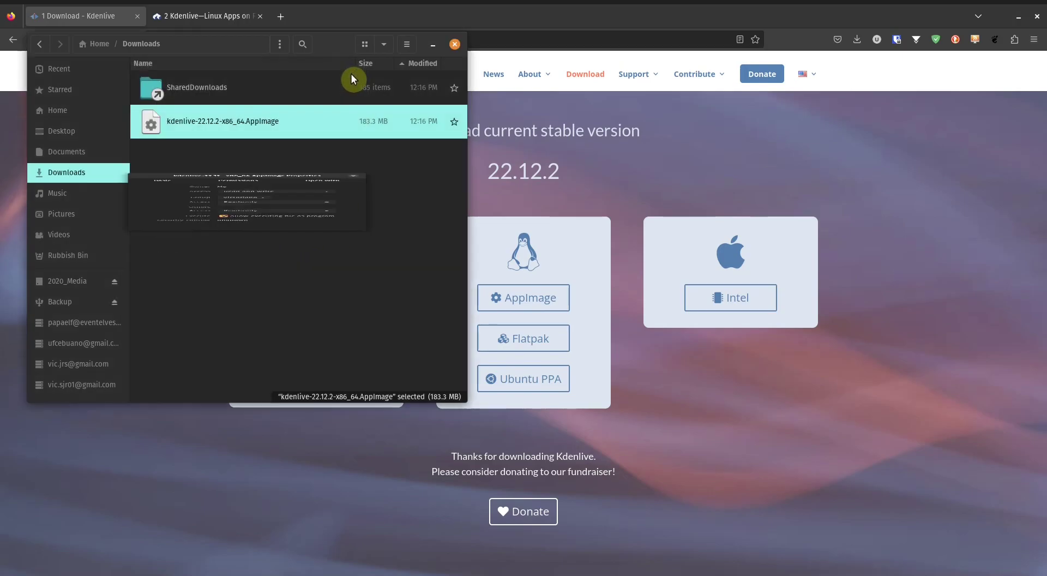
# Launch the Kdenlive AppImage, maximise its window and open Help > About Kdenlive
pyautogui.doubleClick(260, 126)
pyautogui.press('Return')
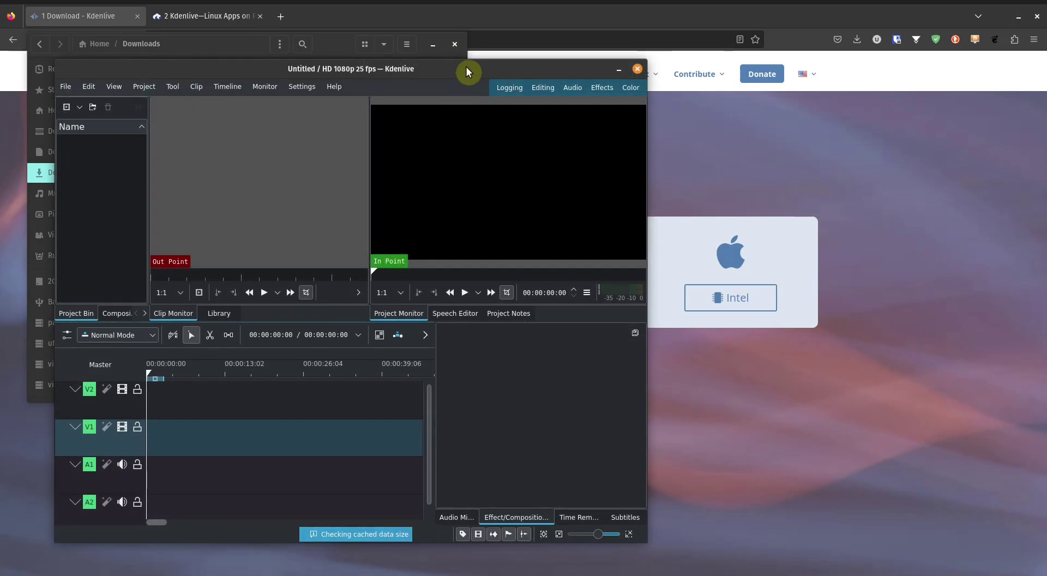
pyautogui.doubleClick(522, 66)
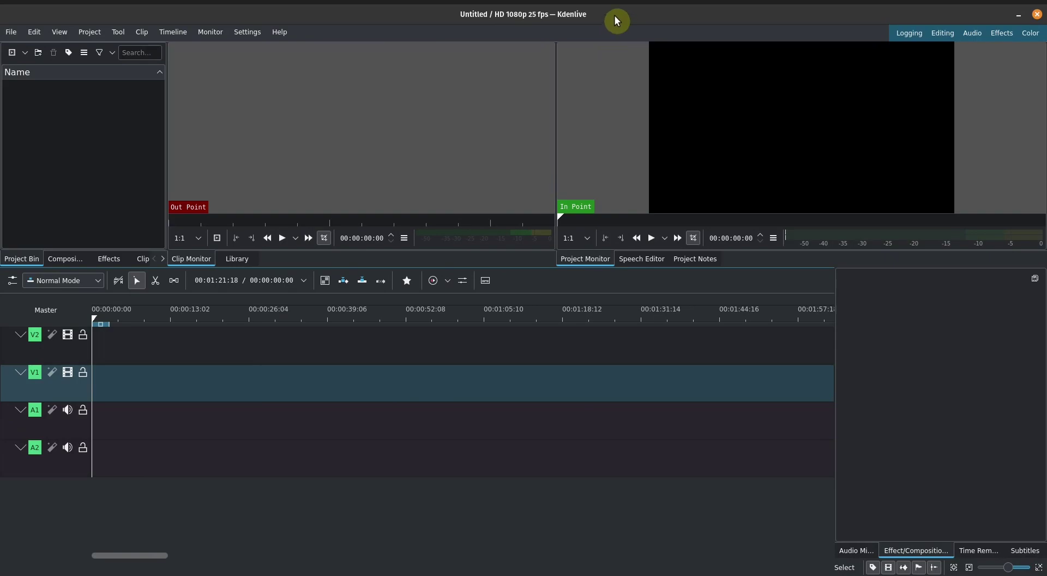
pyautogui.click(288, 32)
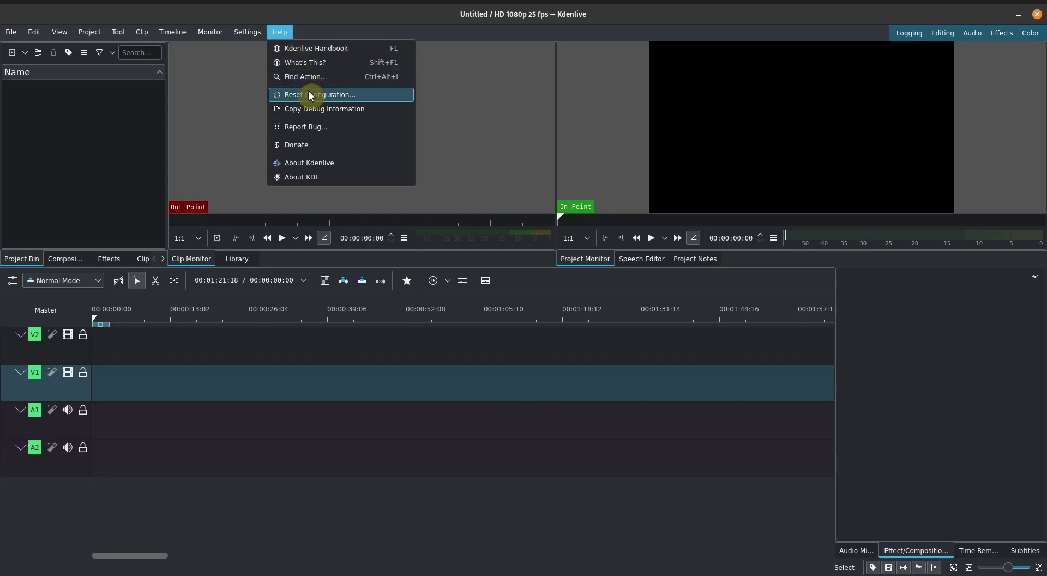
pyautogui.click(325, 158)
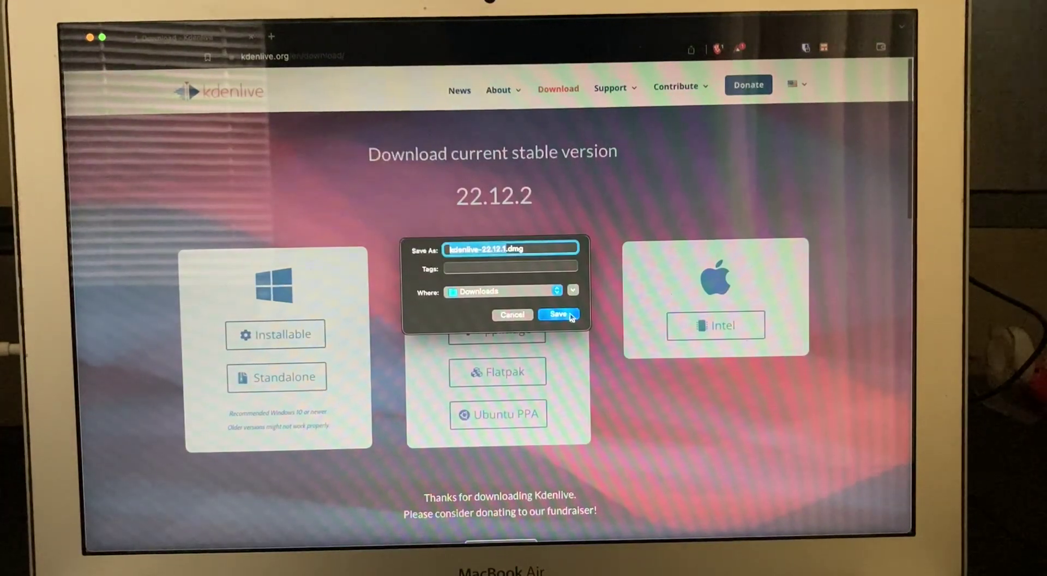
# Save kdenlive-22.12.1.dmg, drag Kdenlive into Applications and launch it from there
pyautogui.click(559, 314)
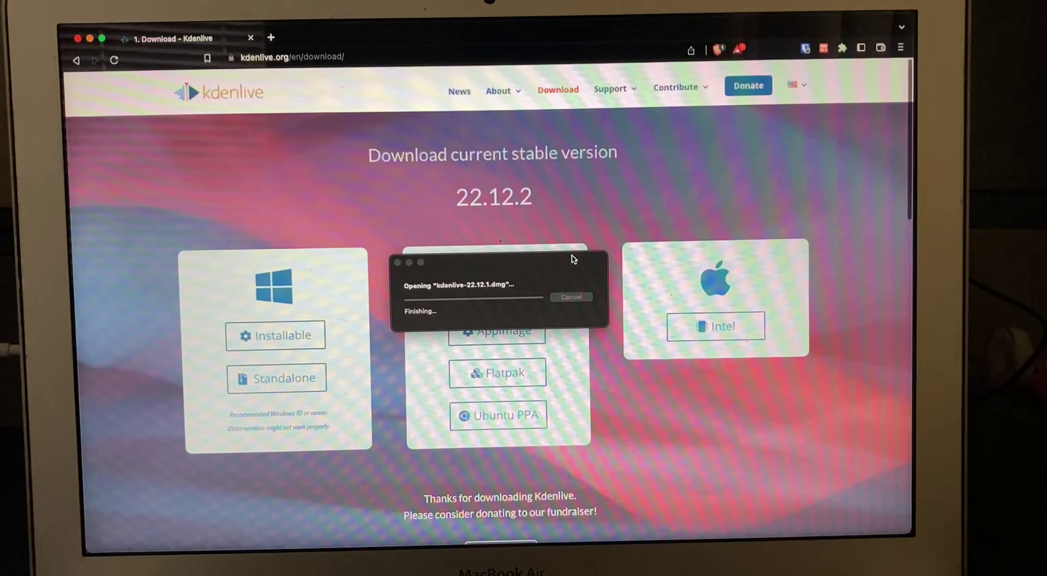
pyautogui.moveTo(157, 150); pyautogui.dragTo(270, 140)
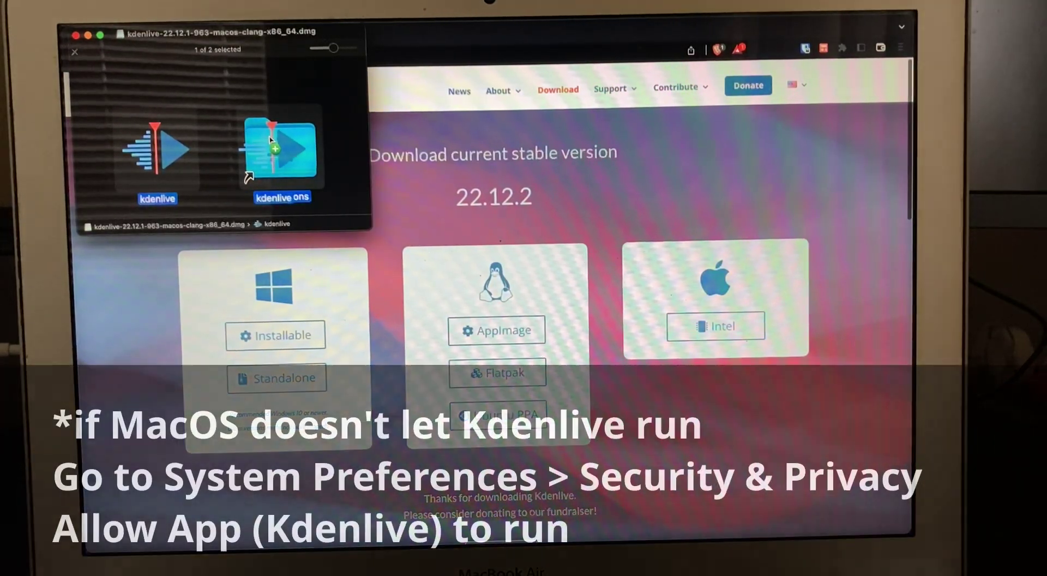
pyautogui.doubleClick(270, 140)
pyautogui.doubleClick(265, 166)
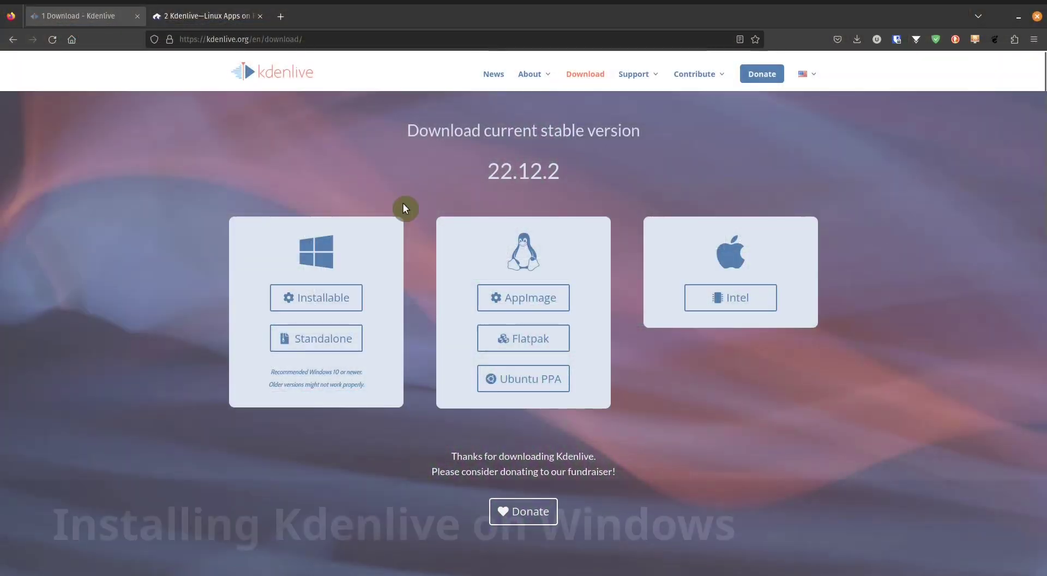
# Run the Kdenlive 22.12.2 Windows installer with default location through to Finish
pyautogui.click(372, 305)
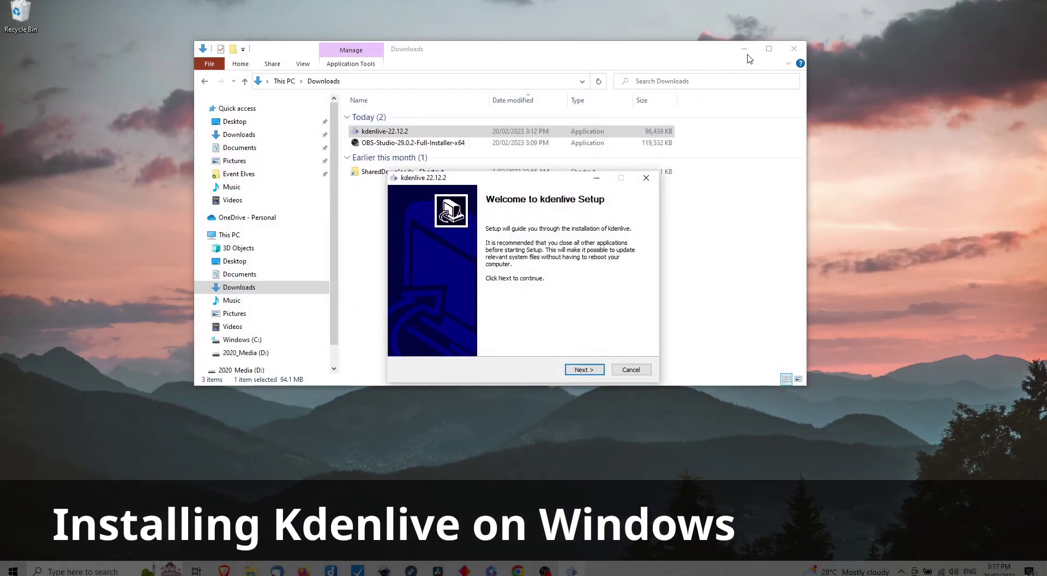
pyautogui.click(745, 48)
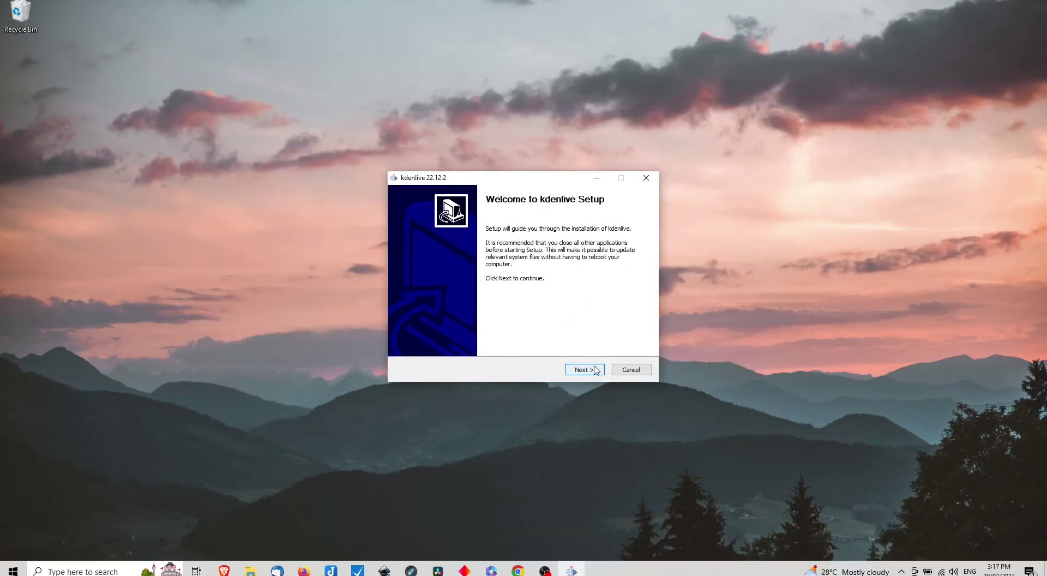
pyautogui.click(595, 369)
pyautogui.click(597, 372)
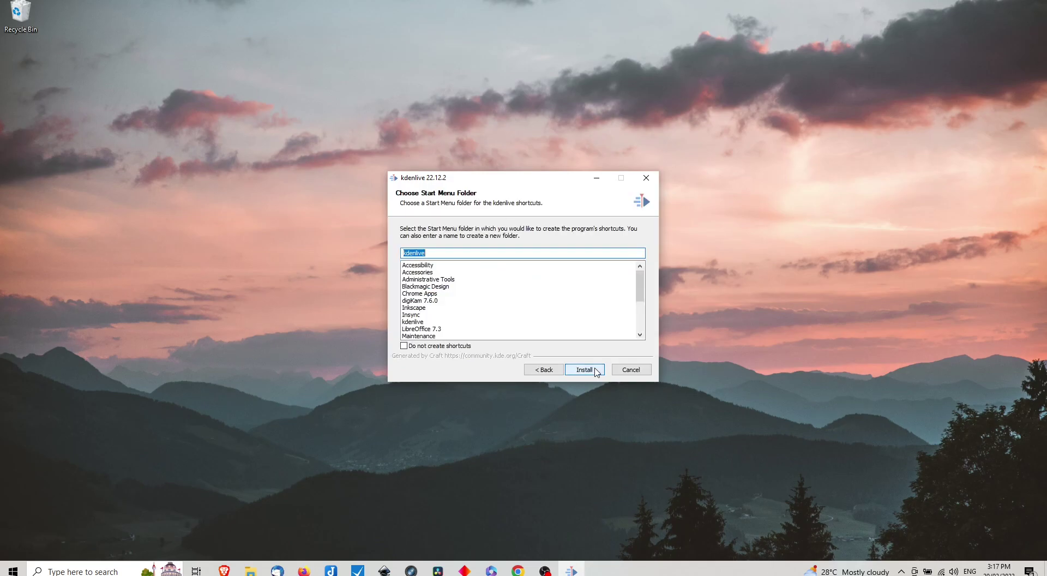
pyautogui.click(597, 372)
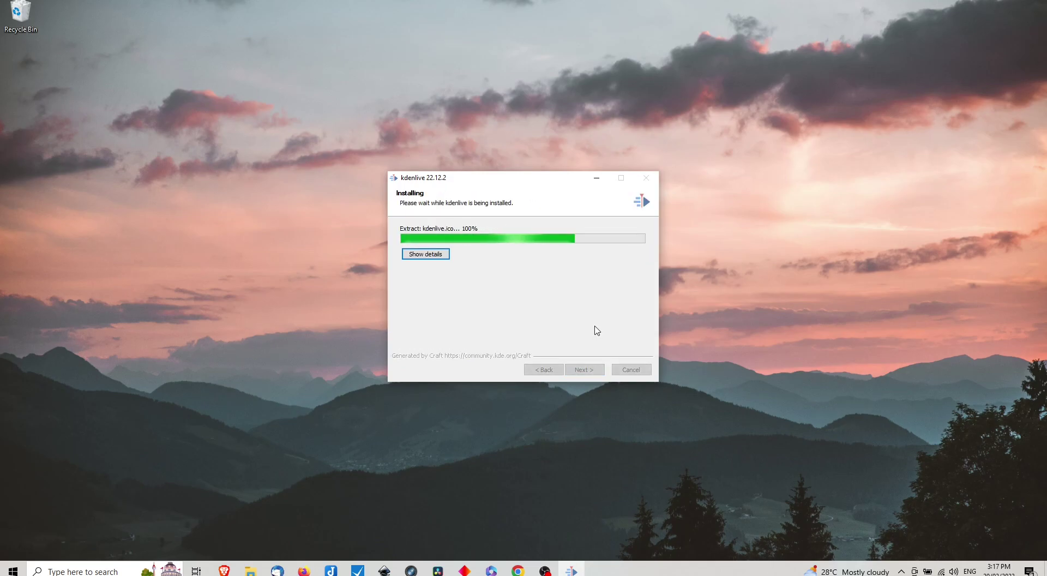
pyautogui.click(584, 370)
# Launch Kdenlive by searching 'kdenl' in the Start menu
pyautogui.press('super')
pyautogui.write('kdenl')
pyautogui.press('Return')
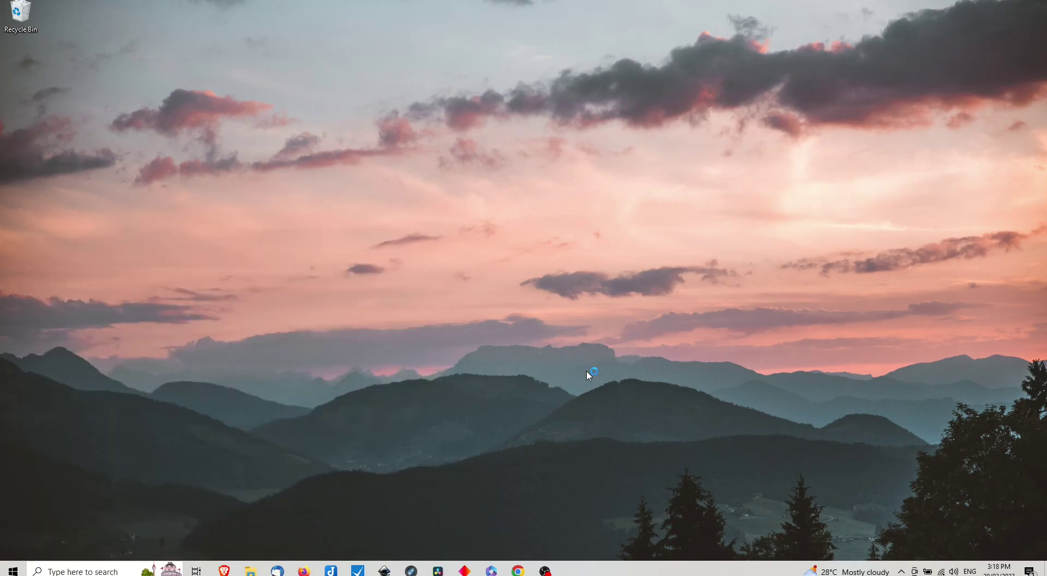